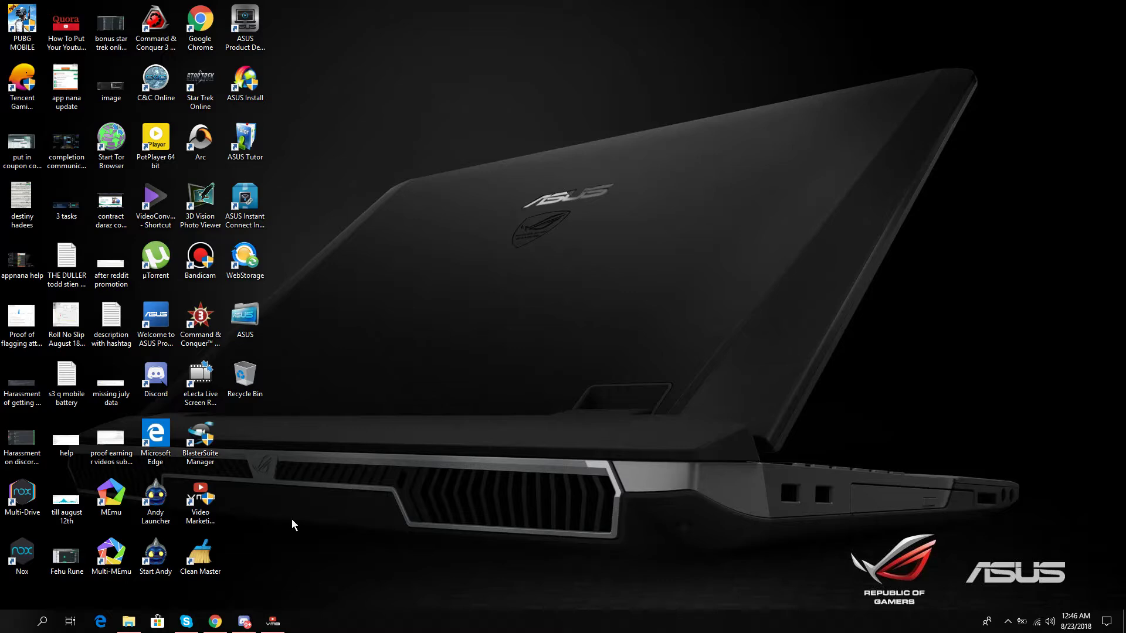
Bring back the Video Marketing Blaster Pro window, then hide it again
left_click(286, 628)
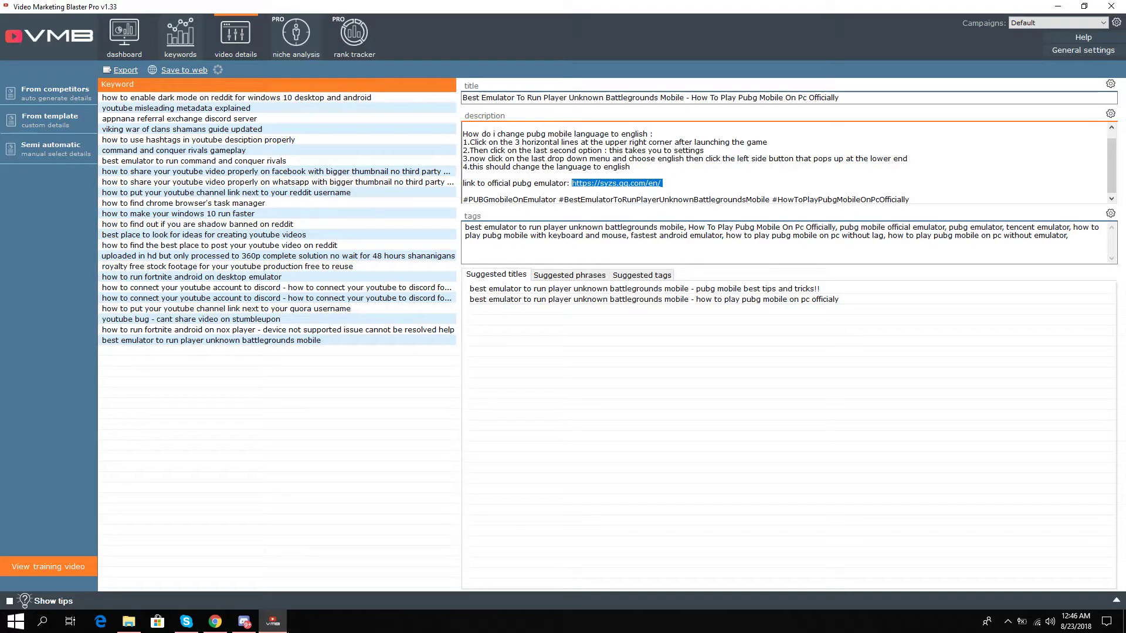
mouse_move(286, 631)
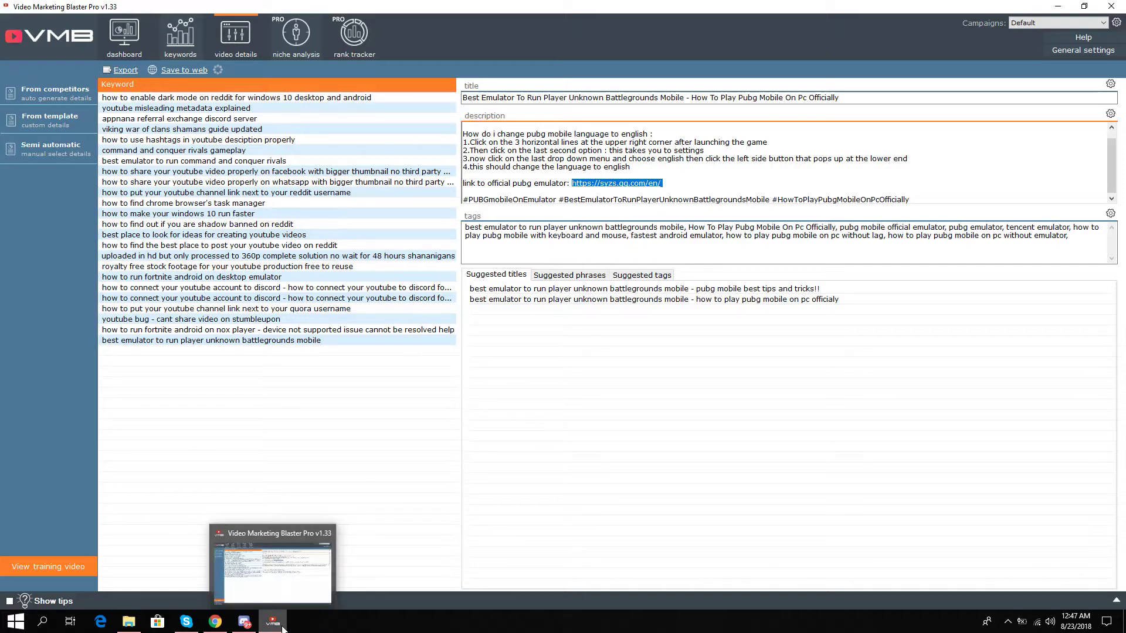
left_click(284, 629)
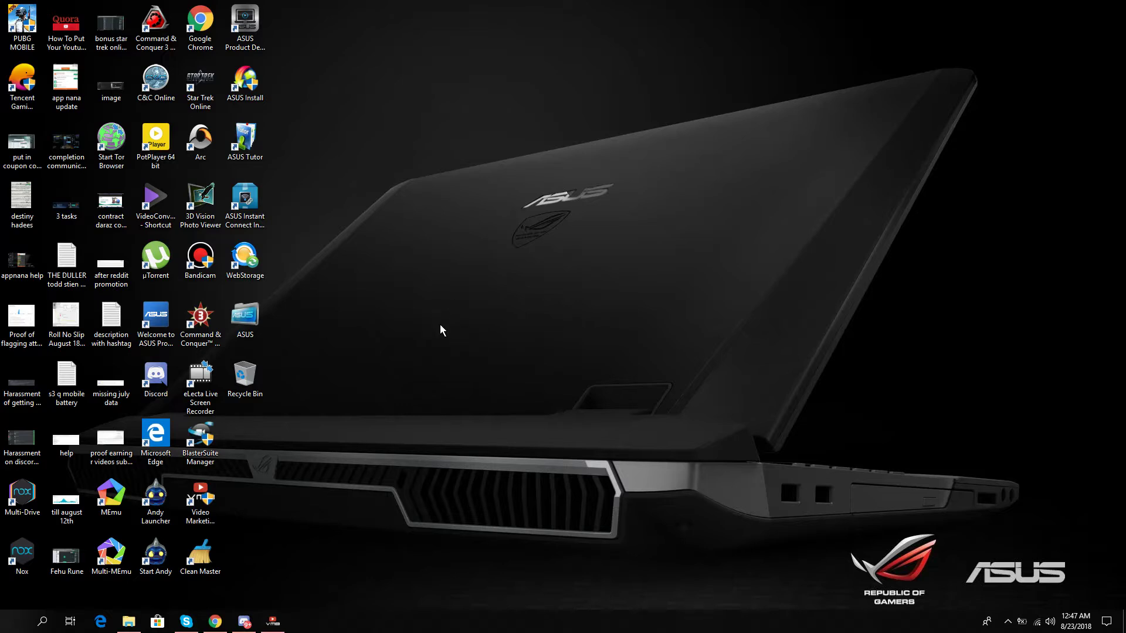
In Chrome, look over the Tencent Gaming Buddy download page, then close that tab
left_click(215, 622)
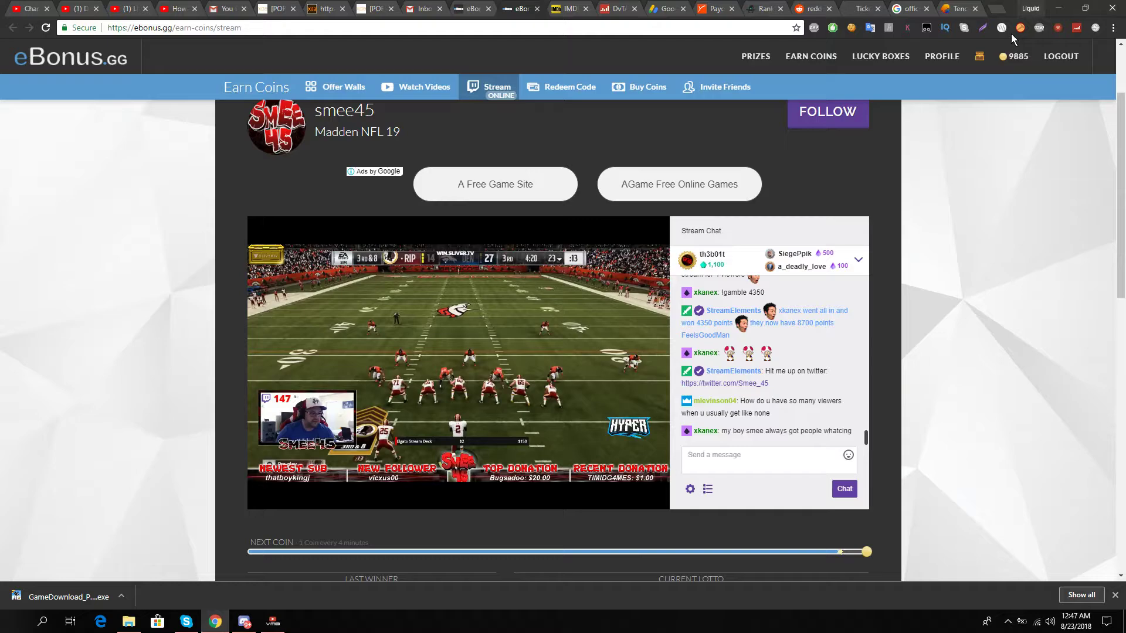
left_click(956, 8)
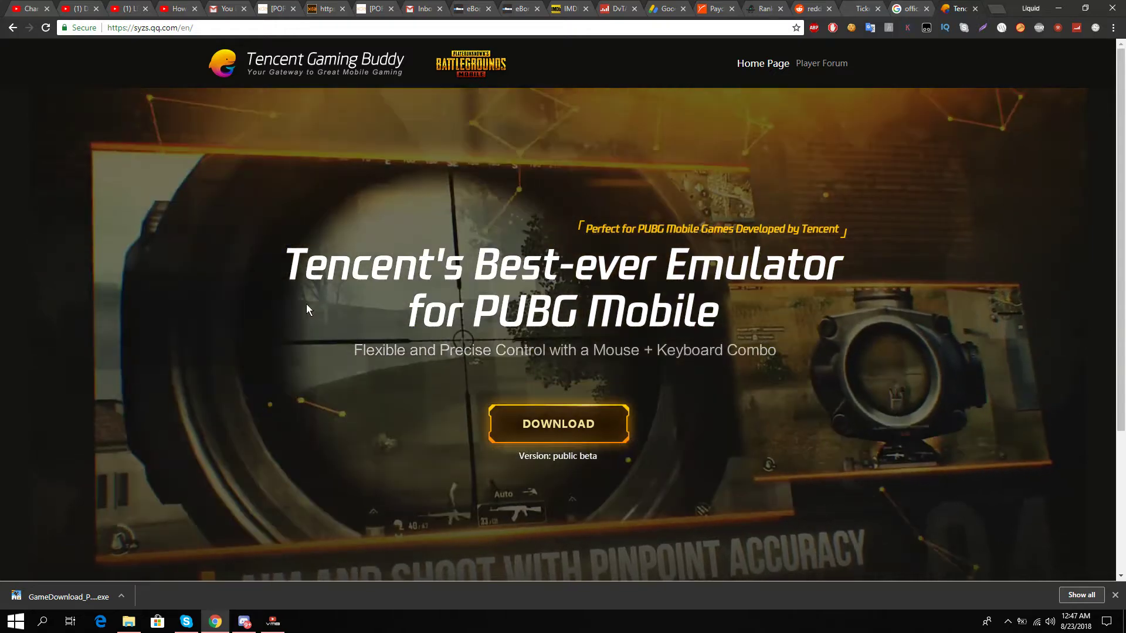
scroll(369, 253, "down", 3)
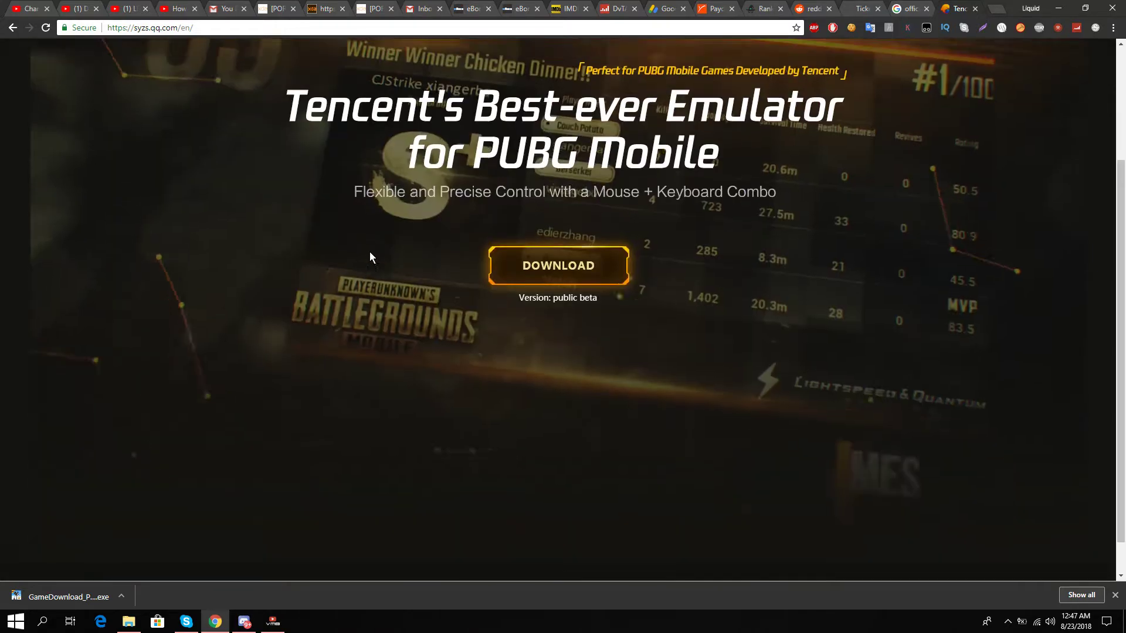
scroll(370, 253, "up", 3)
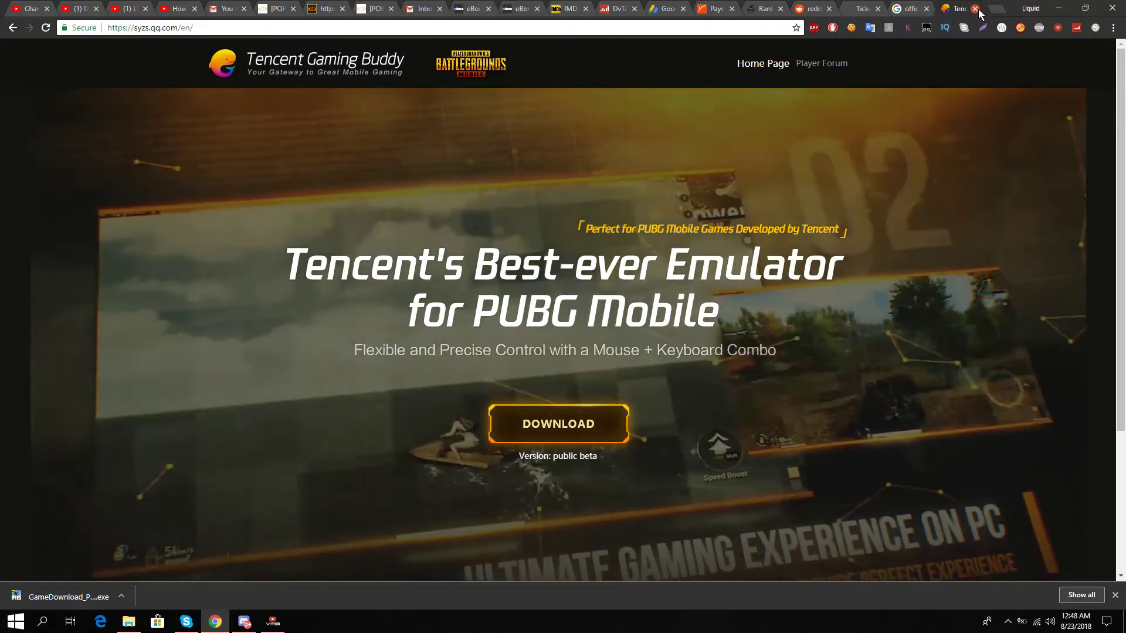
left_click(975, 8)
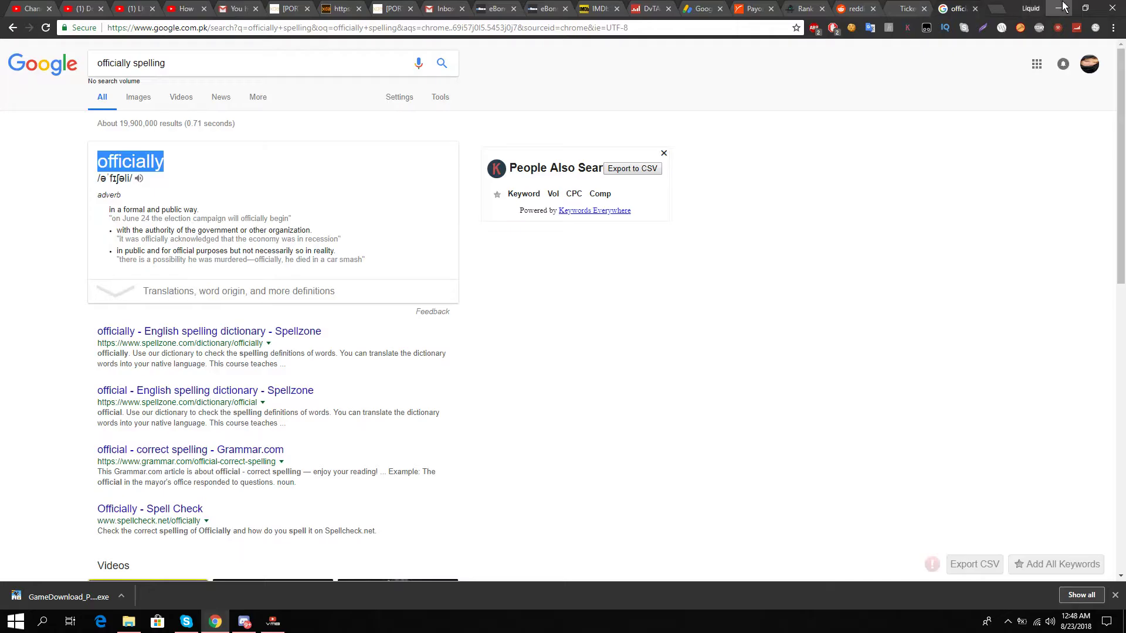
Minimize Chrome, sort desktop icons by Date modified, and open the Tencent Gaming Buddy shortcut
left_click(1061, 8)
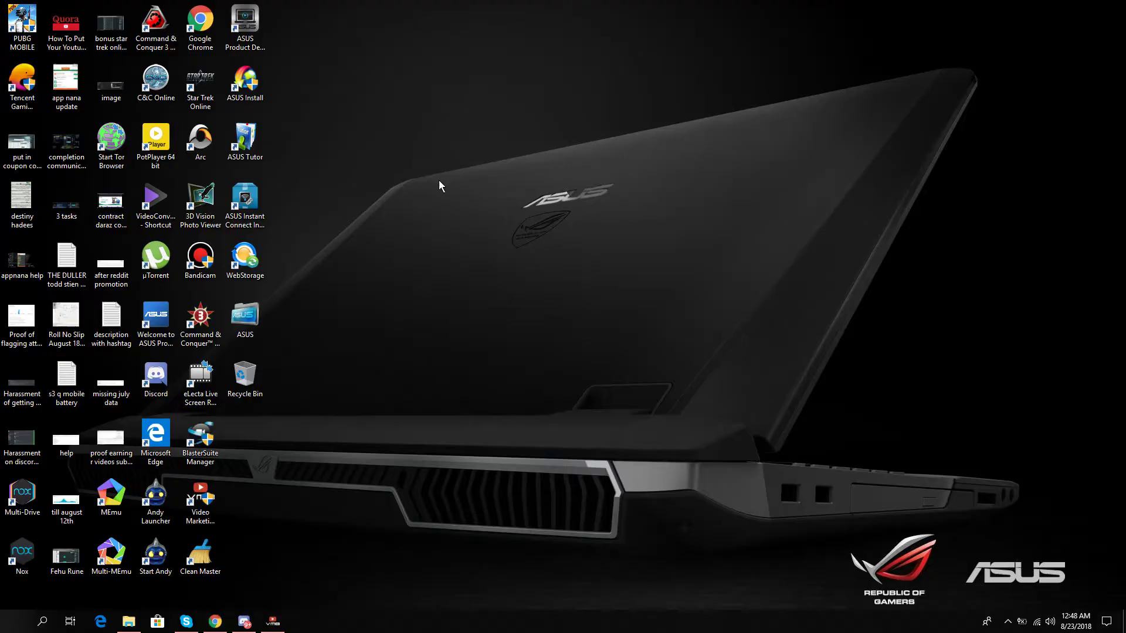
right_click(389, 279)
mouse_move(453, 299)
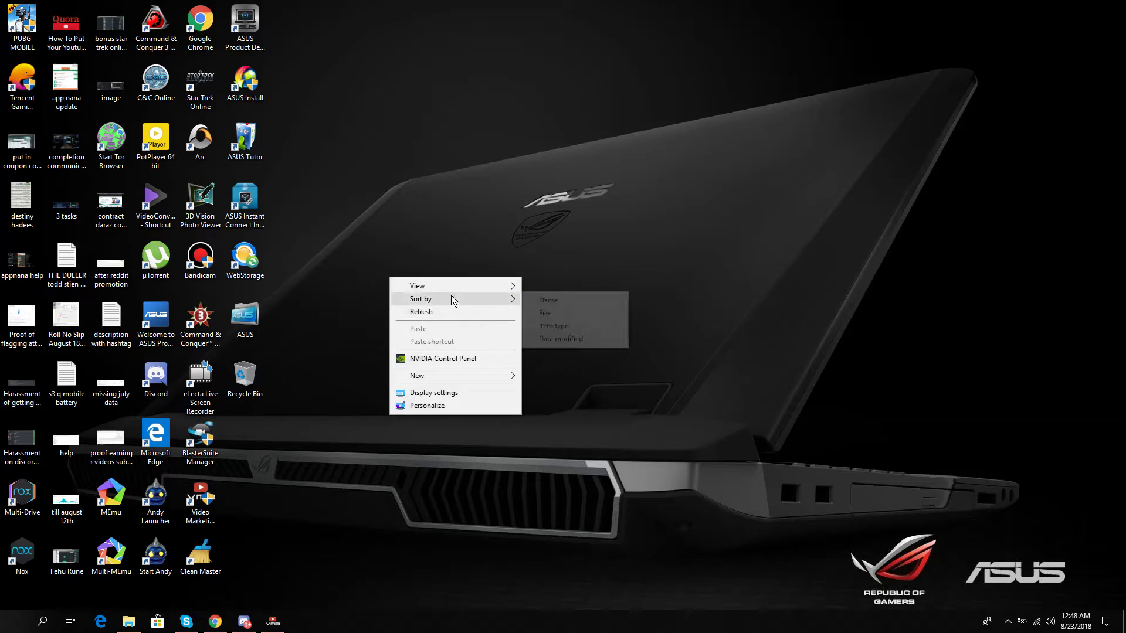
left_click(569, 339)
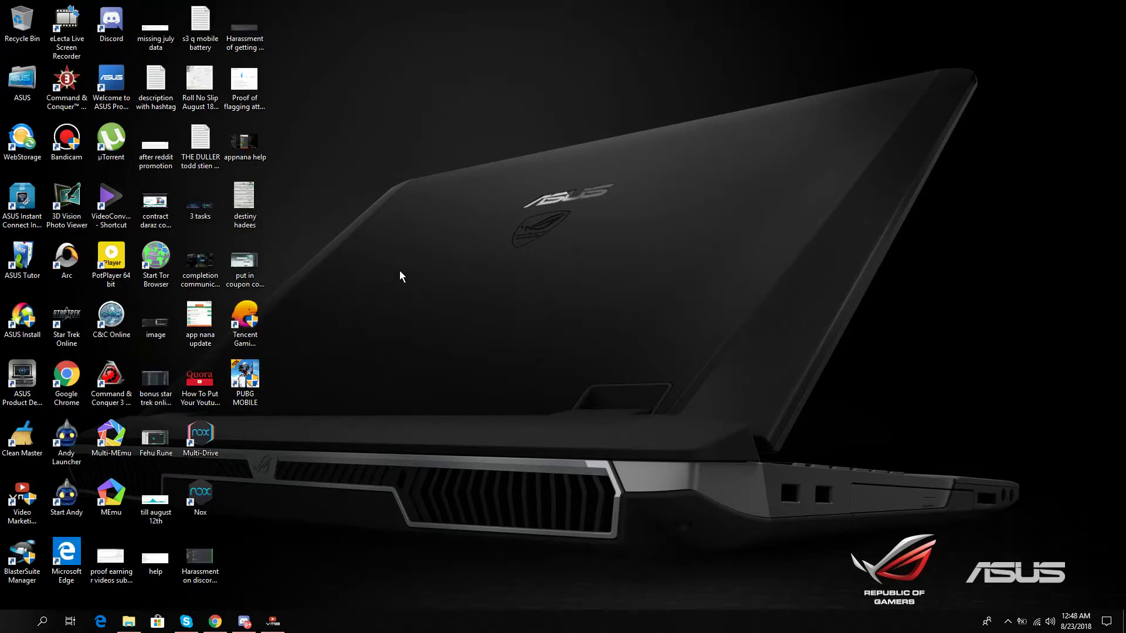
left_click(253, 322)
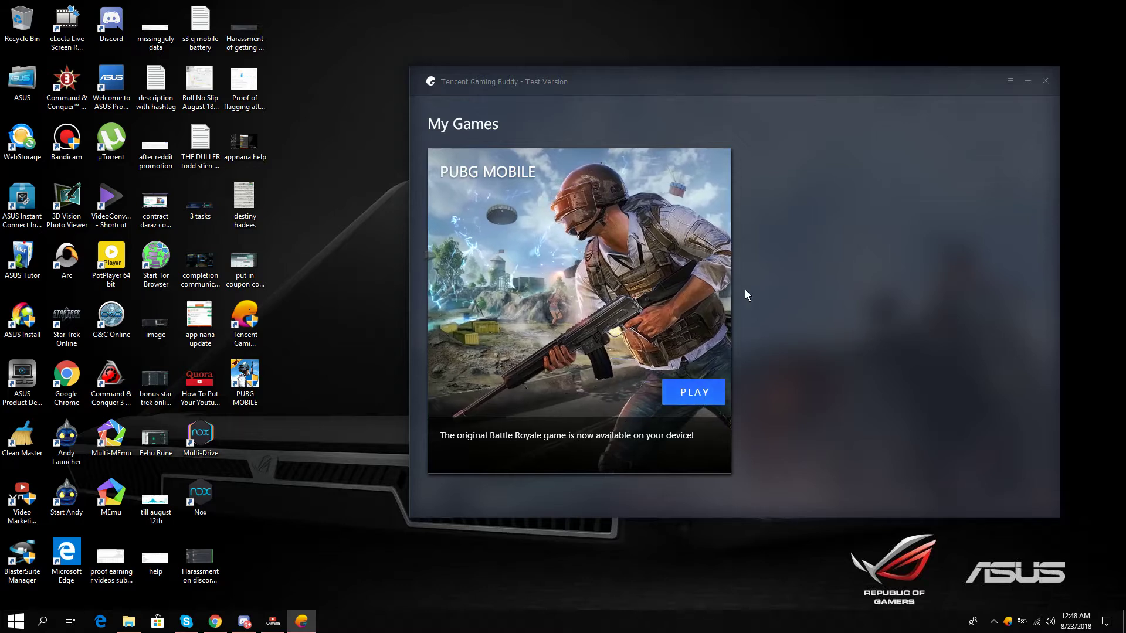
Choose 简体中文 as the launcher language in Settings, save, and acknowledge the restart notice
left_click(1009, 81)
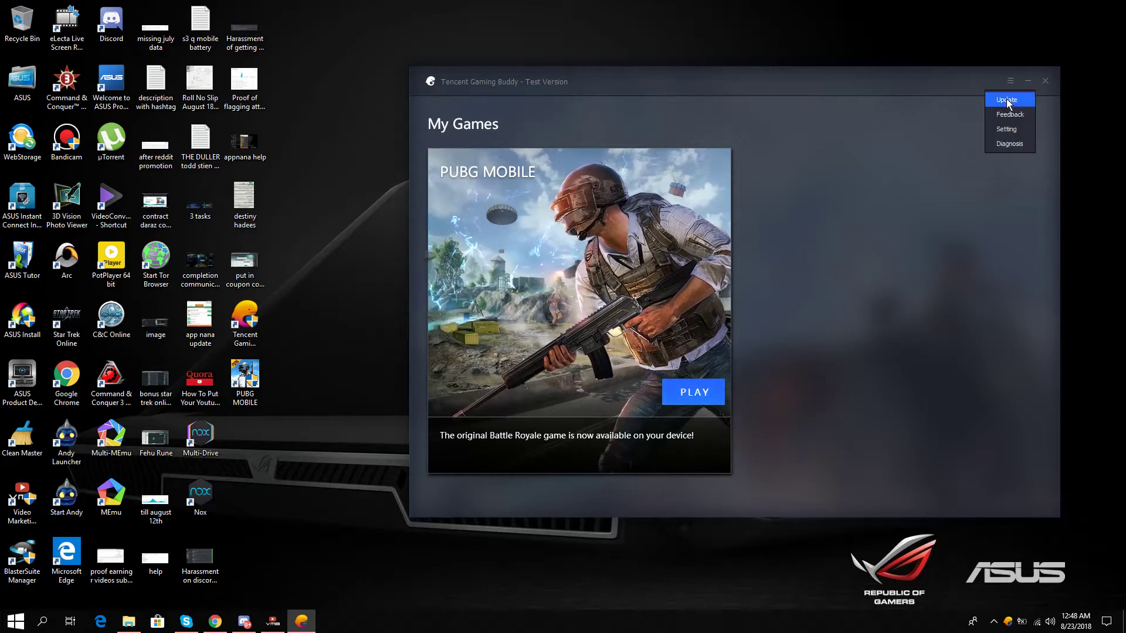
left_click(1009, 129)
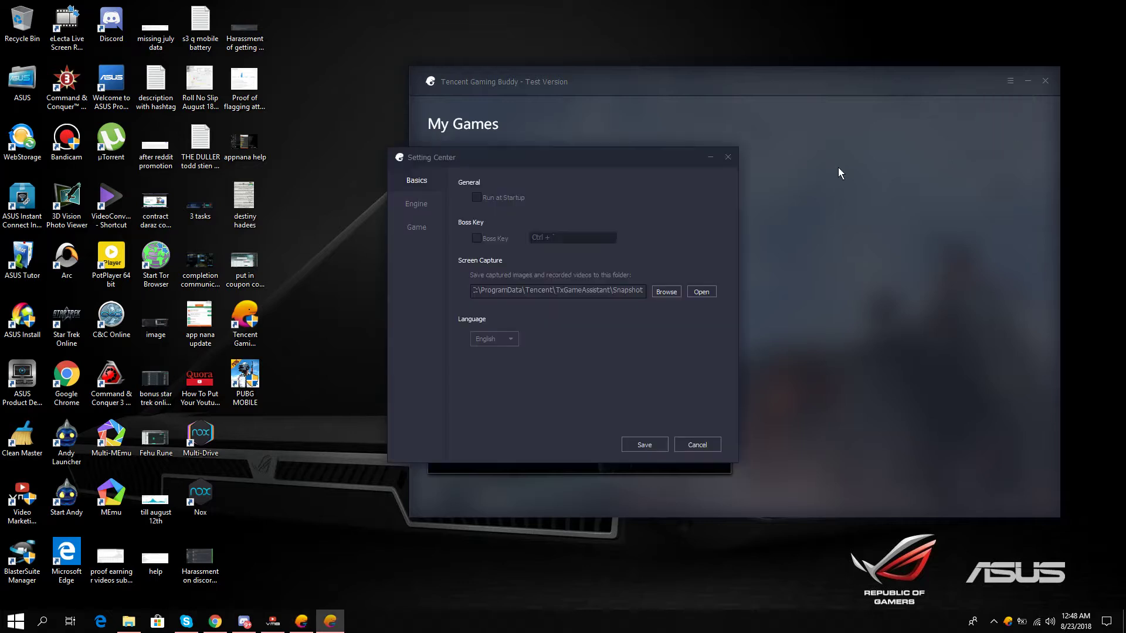
left_click(508, 338)
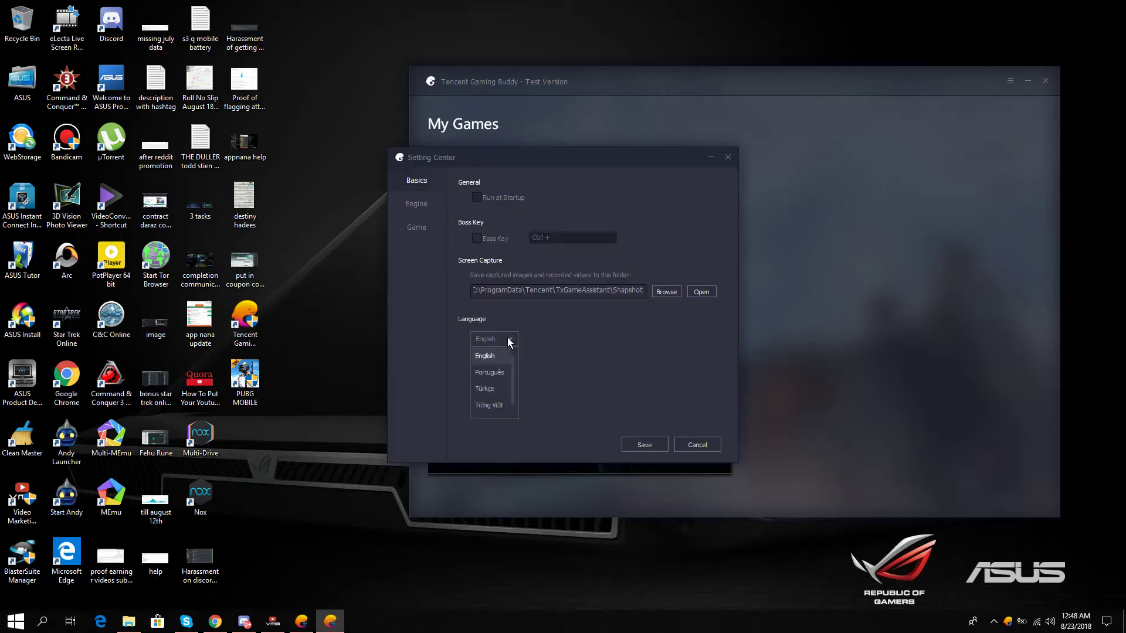
scroll(491, 395, "up", 3)
left_click(491, 356)
left_click(644, 444)
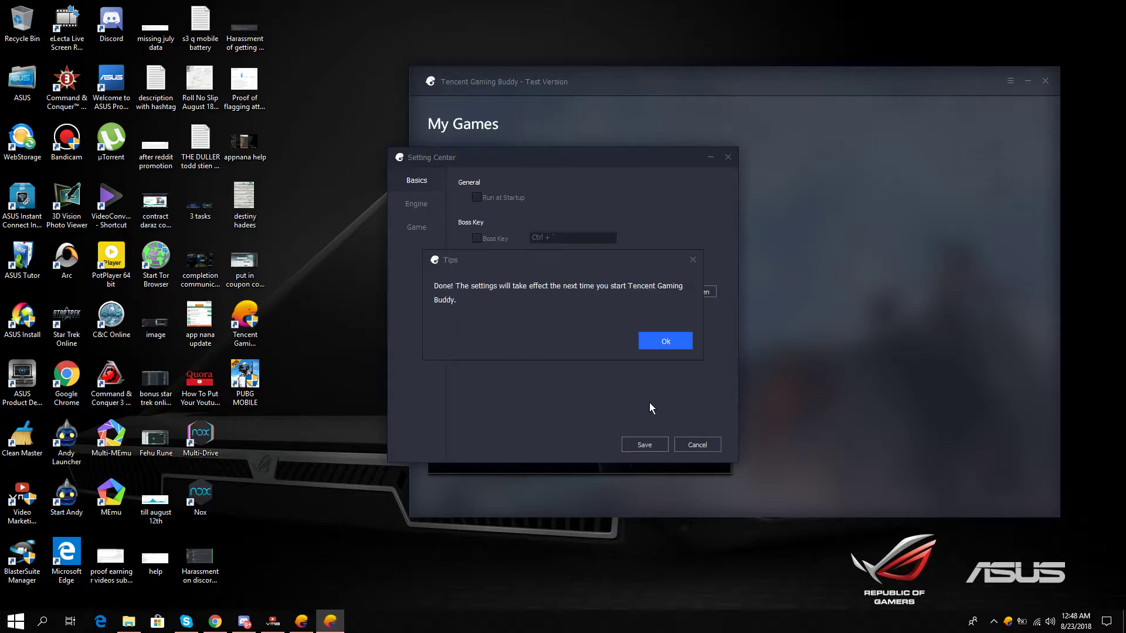
left_click(661, 341)
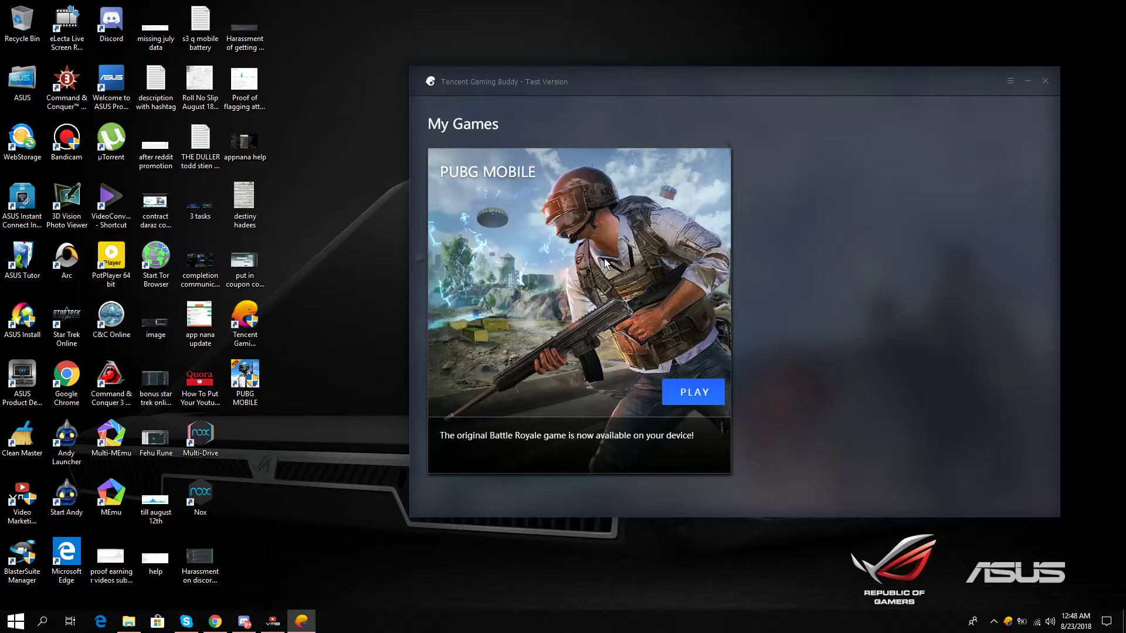
Close Tencent Gaming Buddy, reopen it from the tray icon, and launch PUBG MOBILE
left_click(1045, 81)
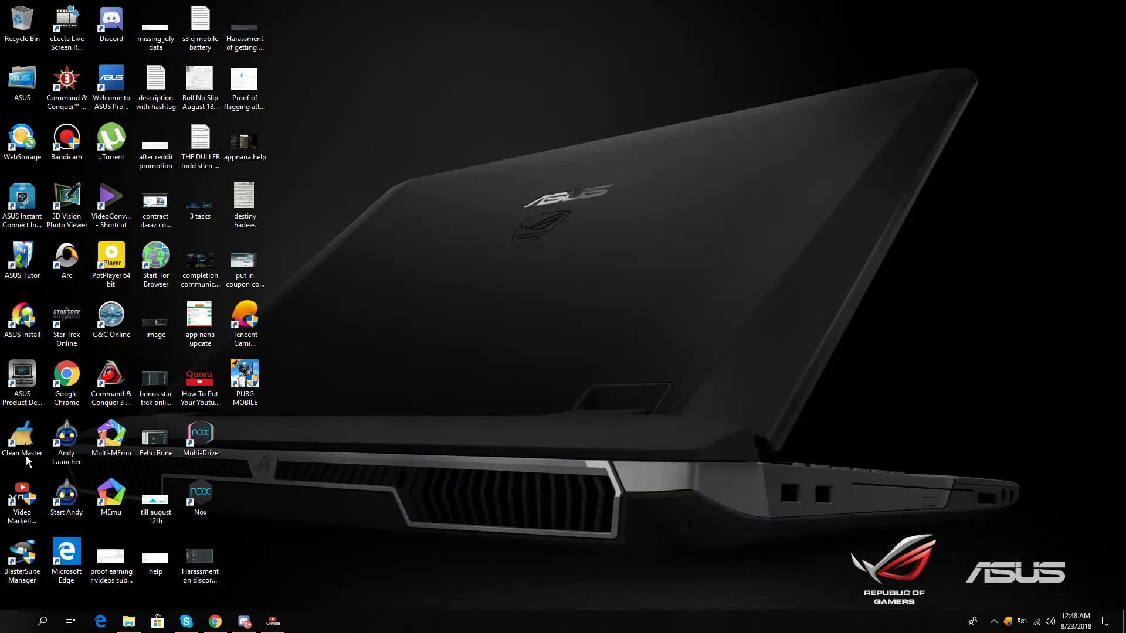
left_click(243, 338)
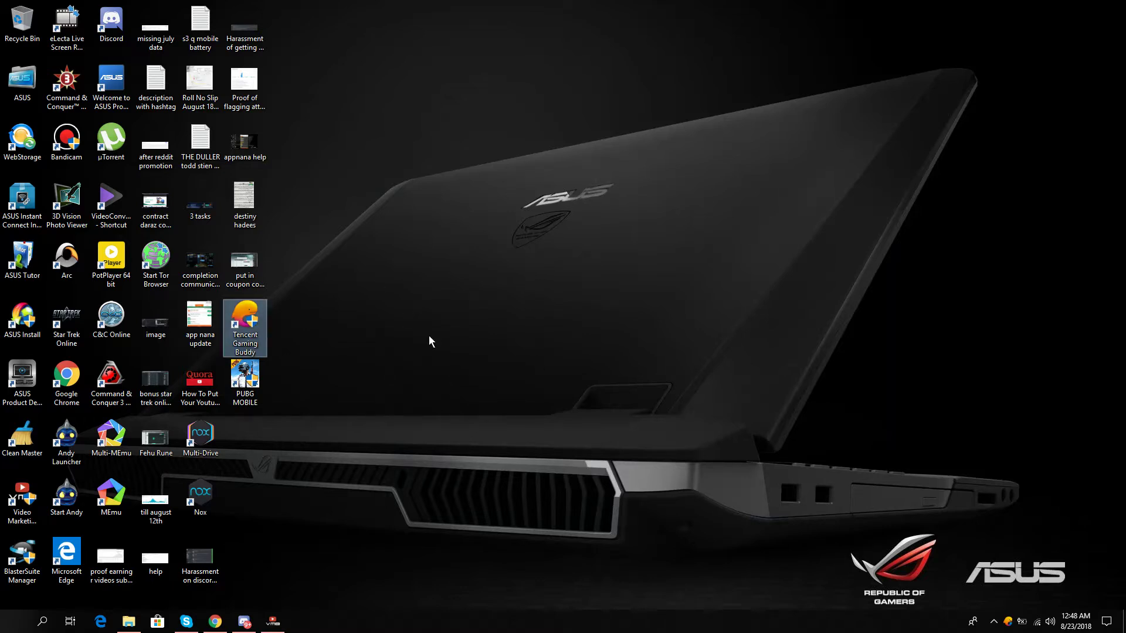
left_click(1008, 623)
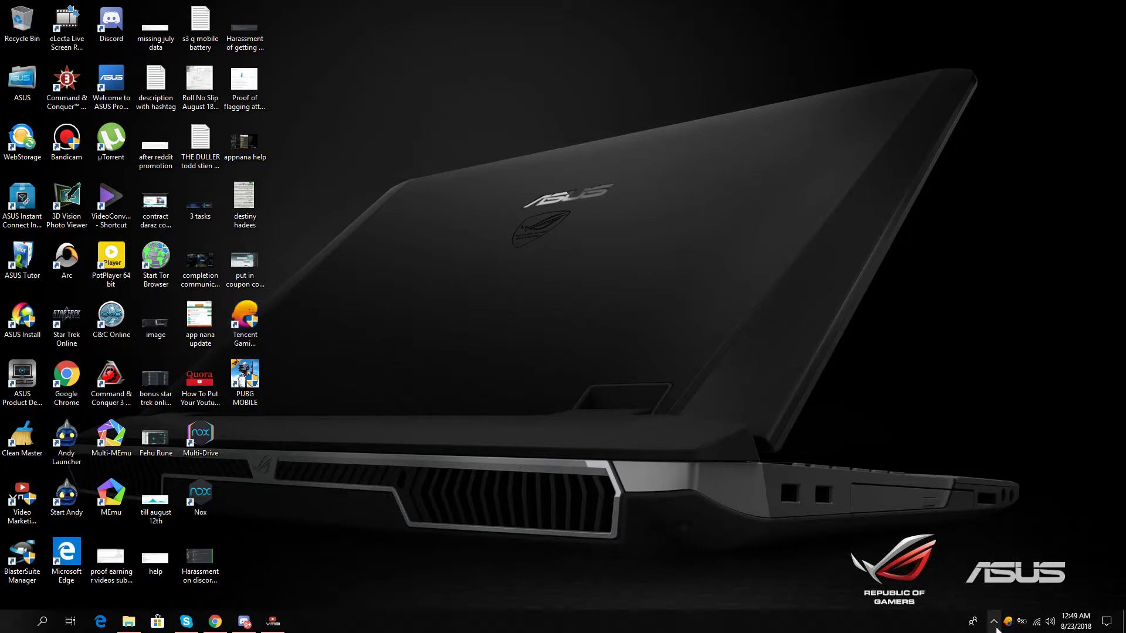
left_click(1002, 623)
left_click(1043, 598)
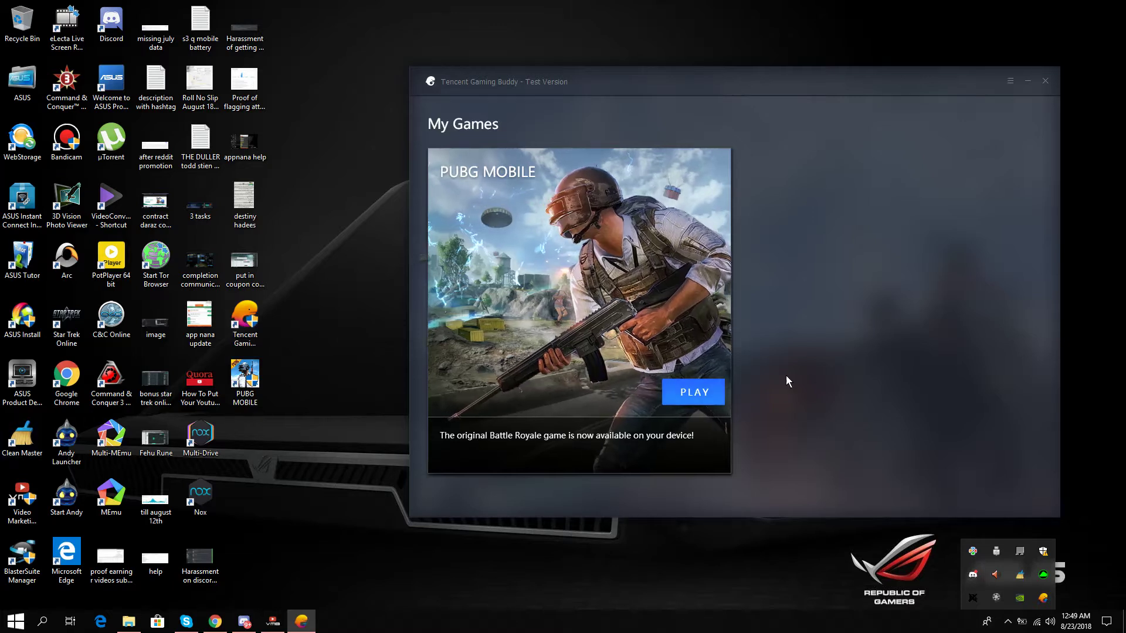
left_click(702, 394)
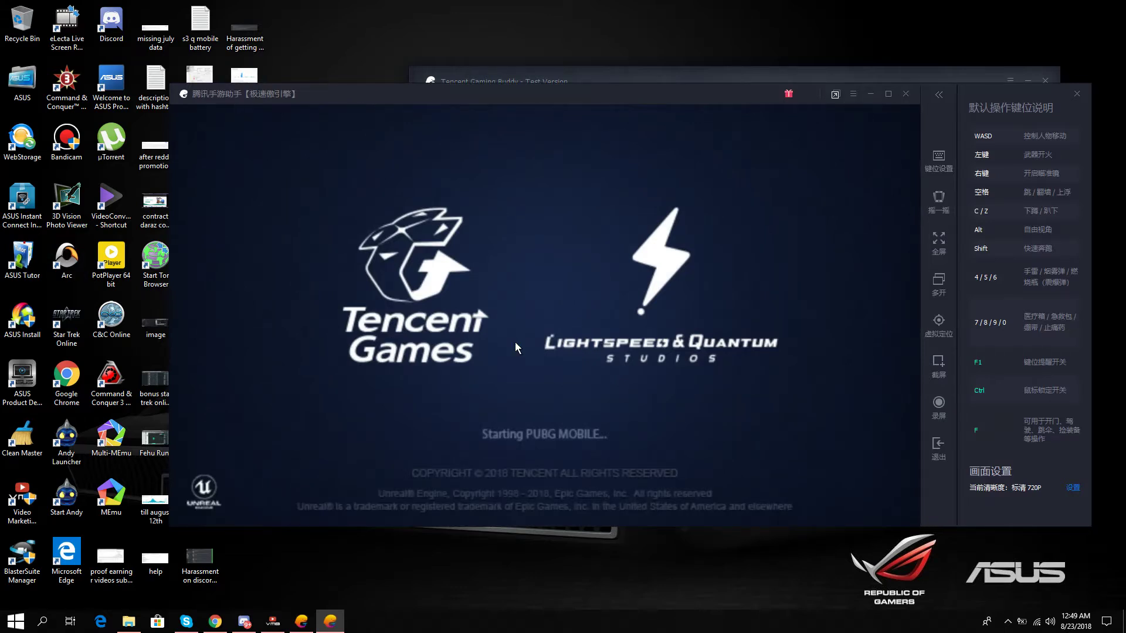
Minimize Video Marketing Blaster Pro to reveal the PUBG-loading emulator and open its options menu
left_click(854, 95)
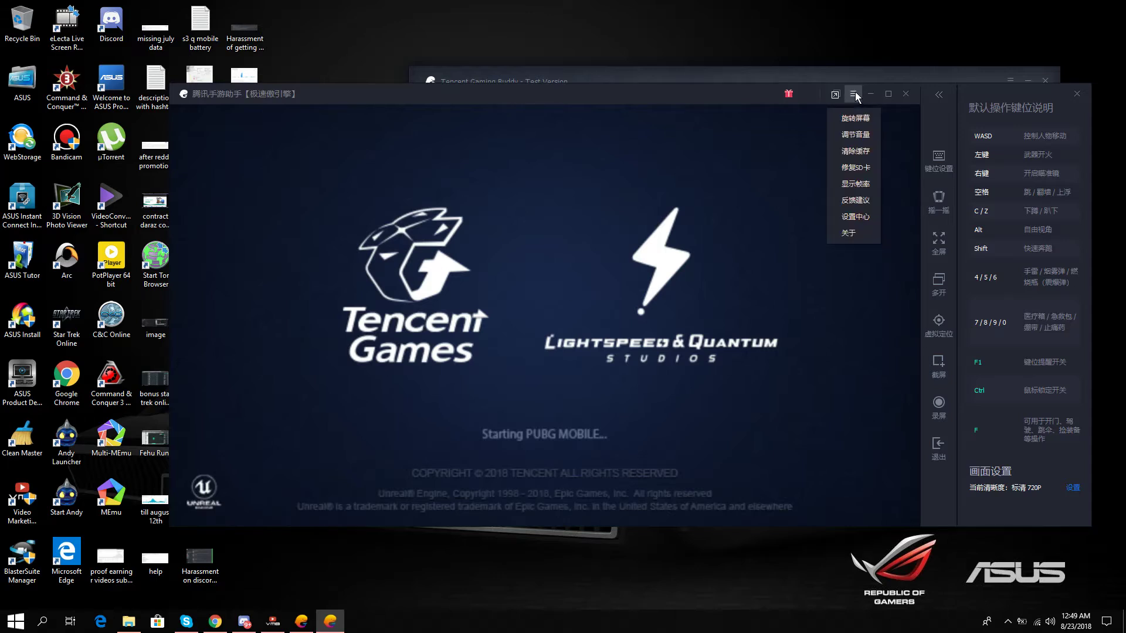
left_click(271, 627)
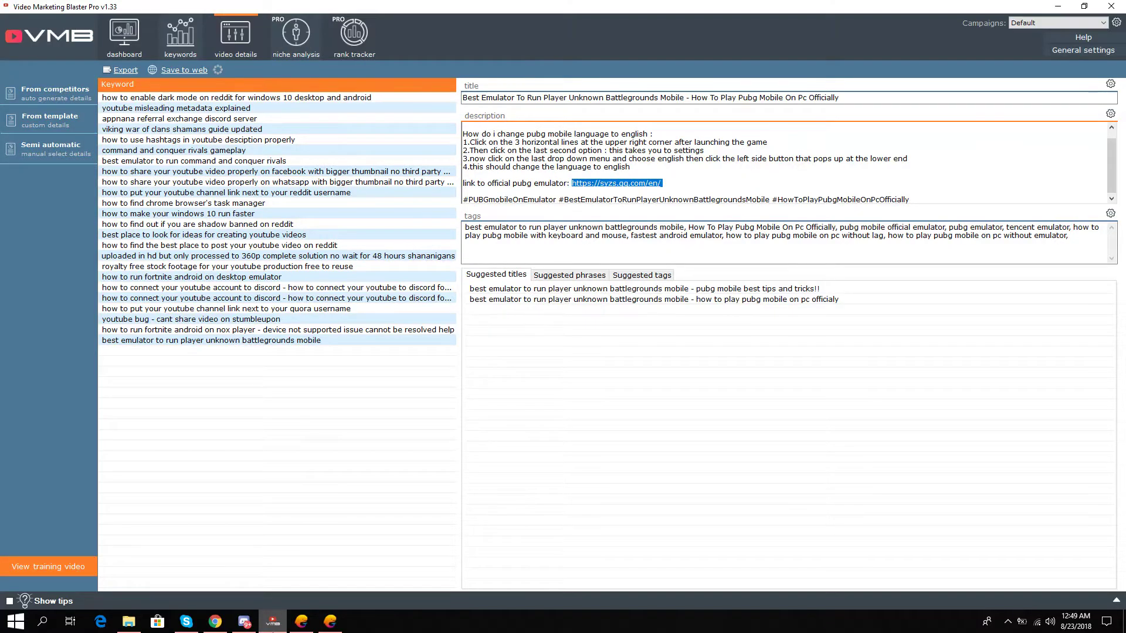
key("alt+Tab")
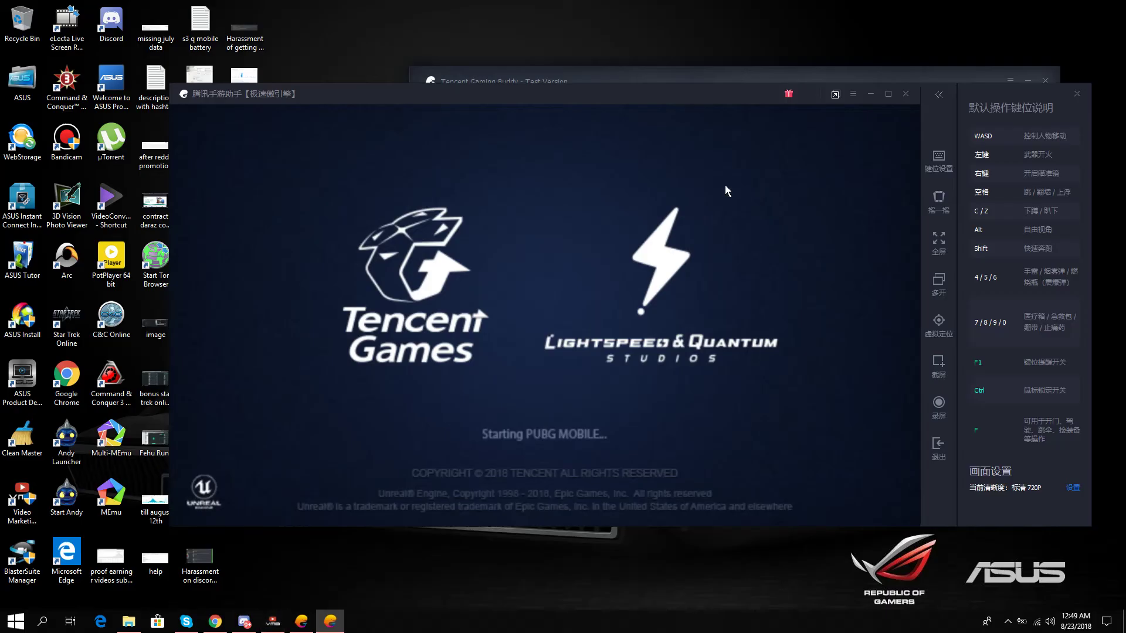
left_click(262, 625)
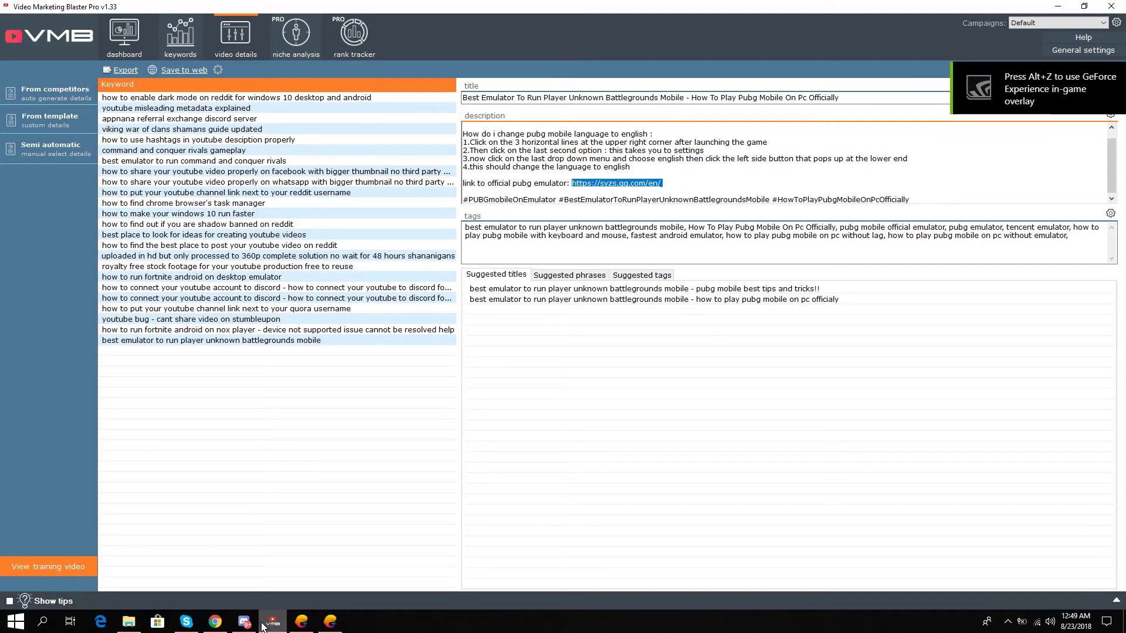
left_click(263, 625)
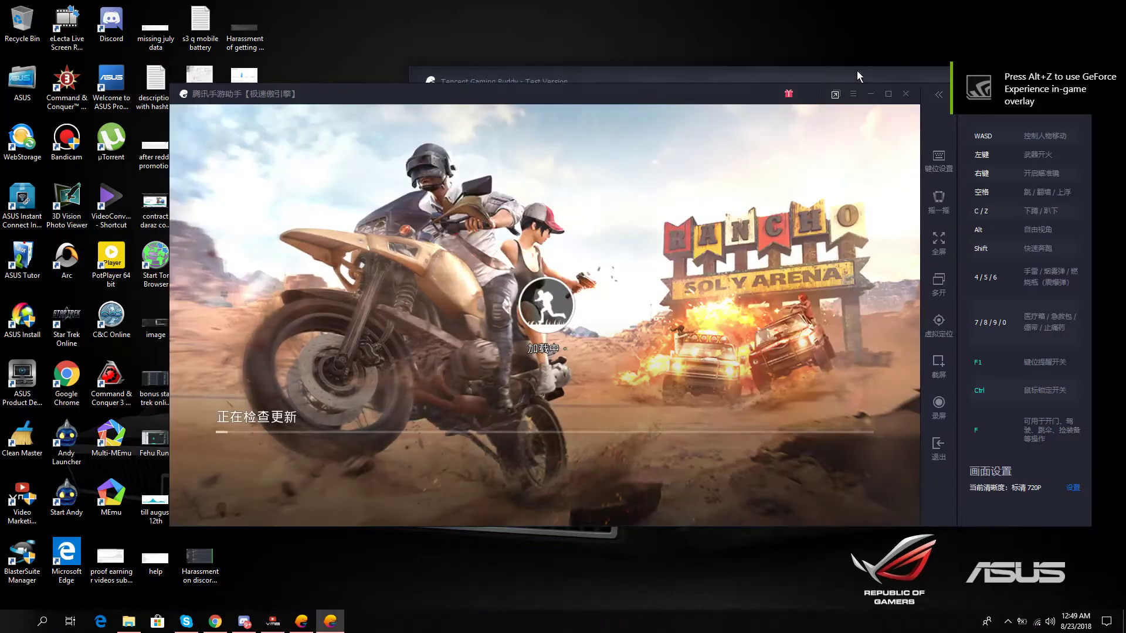
left_click(853, 95)
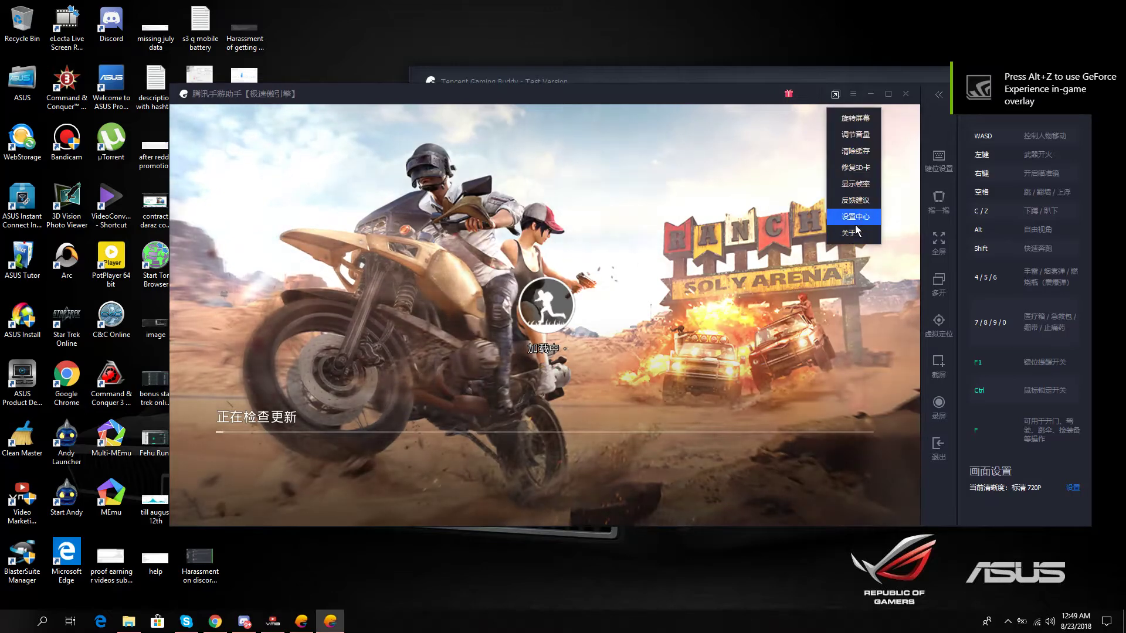
Set the emulator language to English in 设置中心, save and confirm, then quit the emulator
left_click(853, 216)
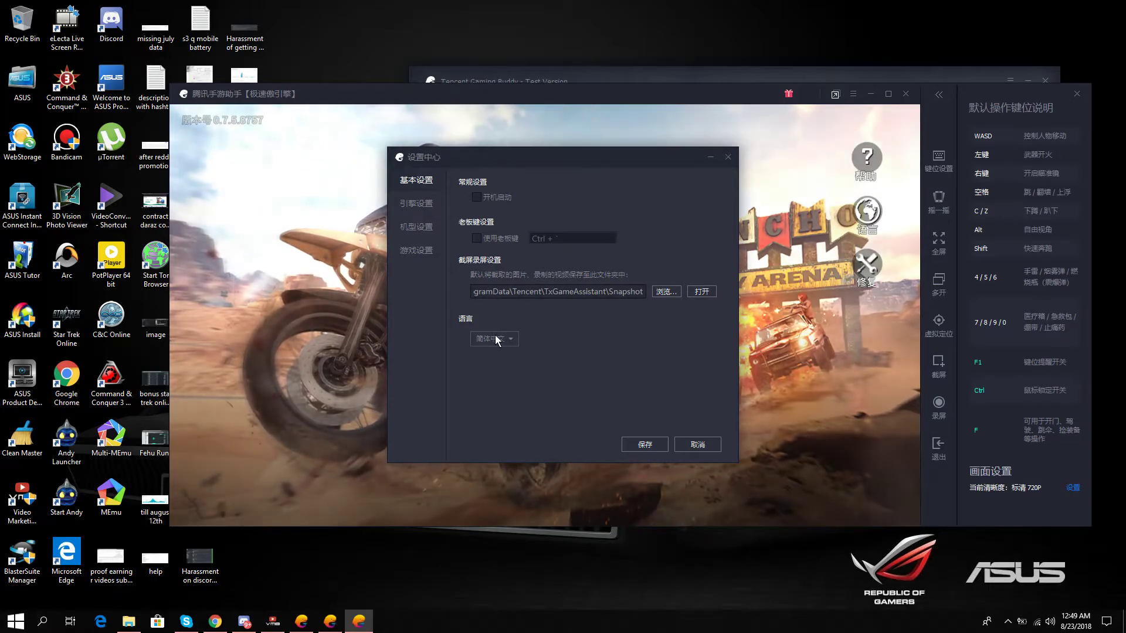
left_click(497, 339)
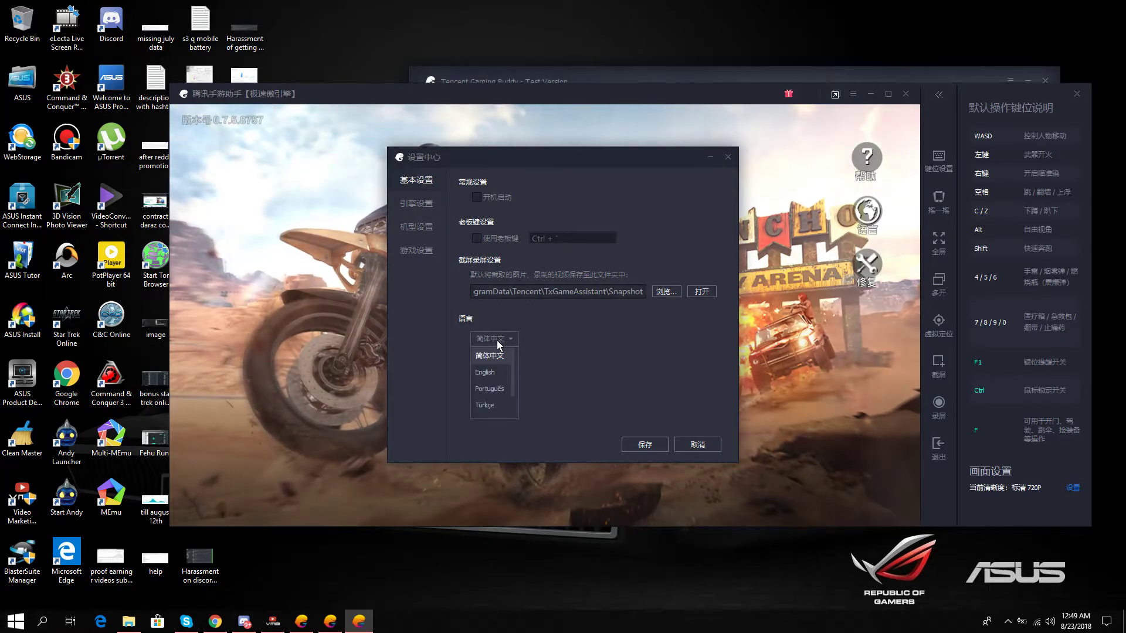
left_click(488, 370)
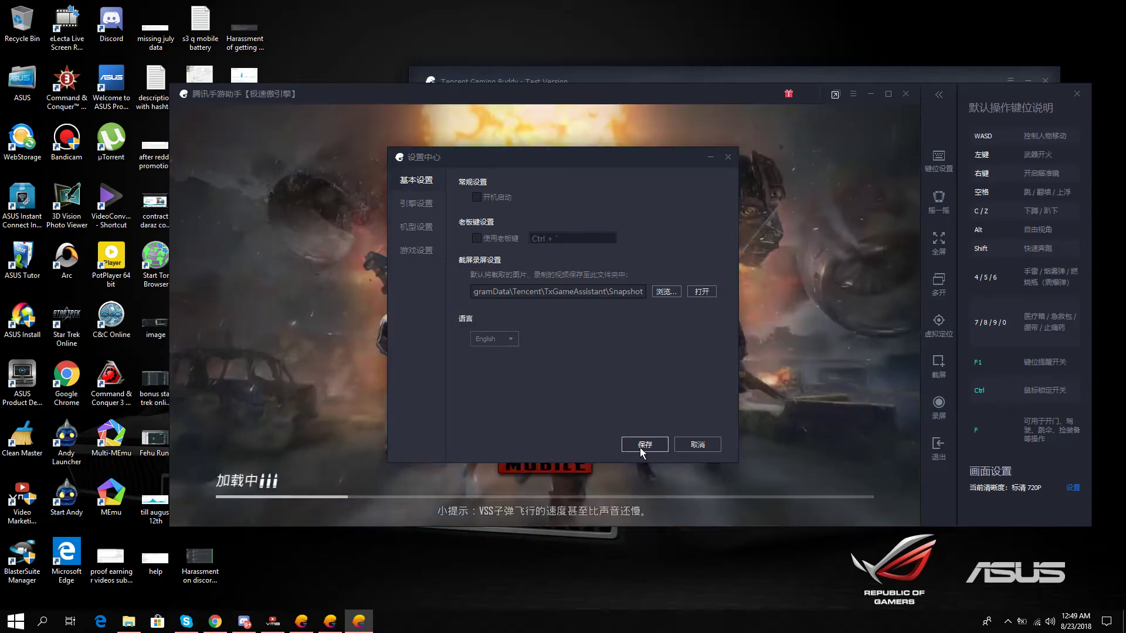
left_click(644, 446)
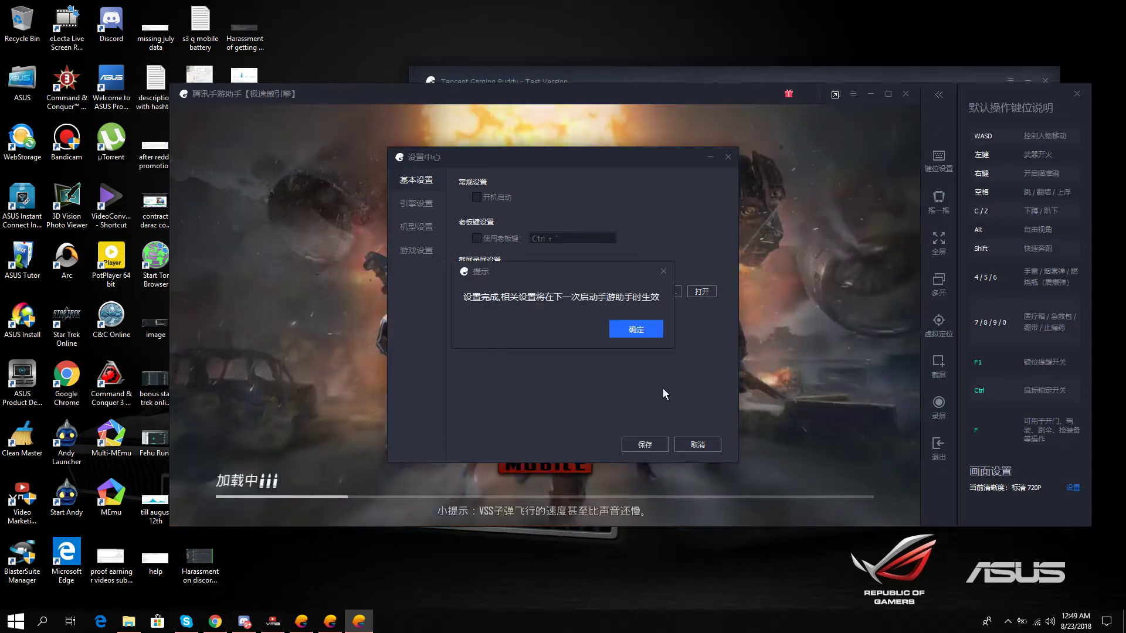
left_click(636, 332)
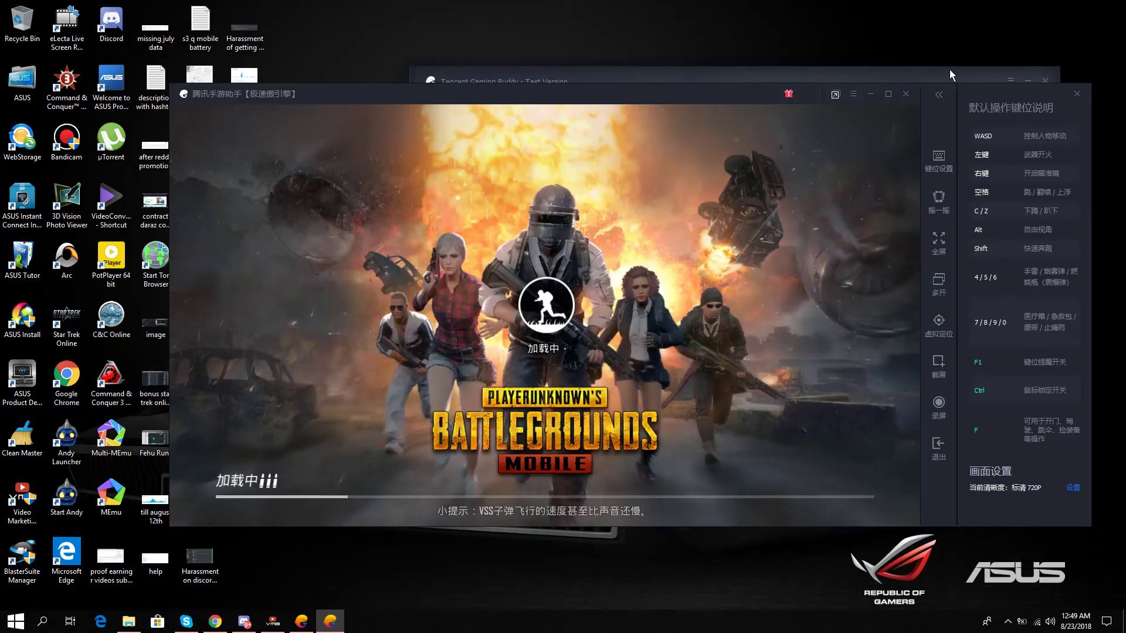
left_click(908, 97)
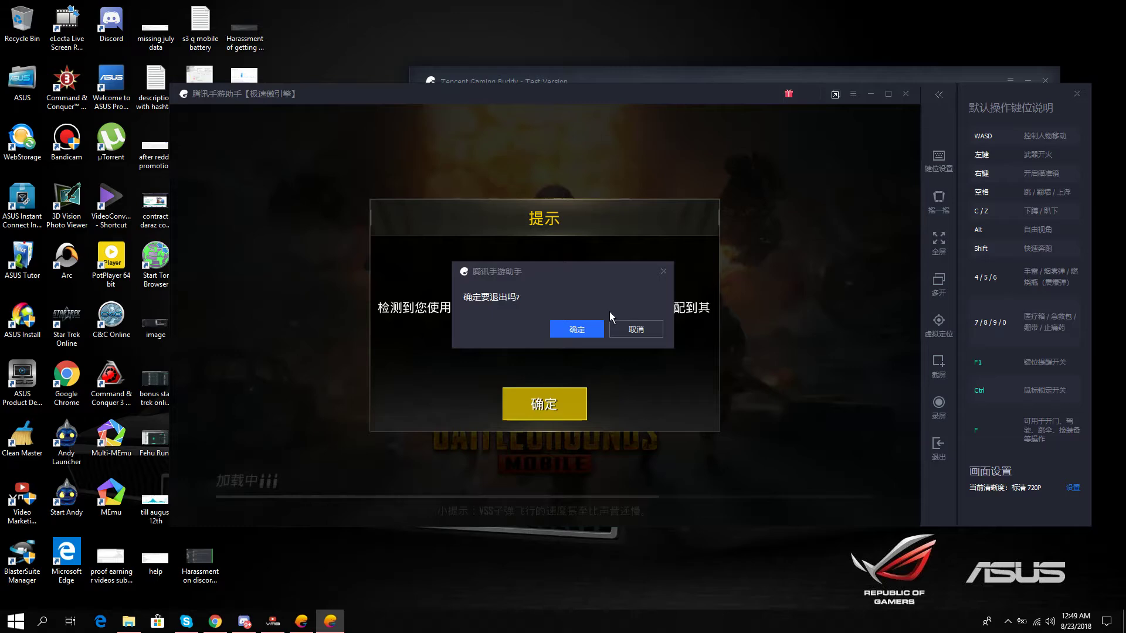
left_click(577, 329)
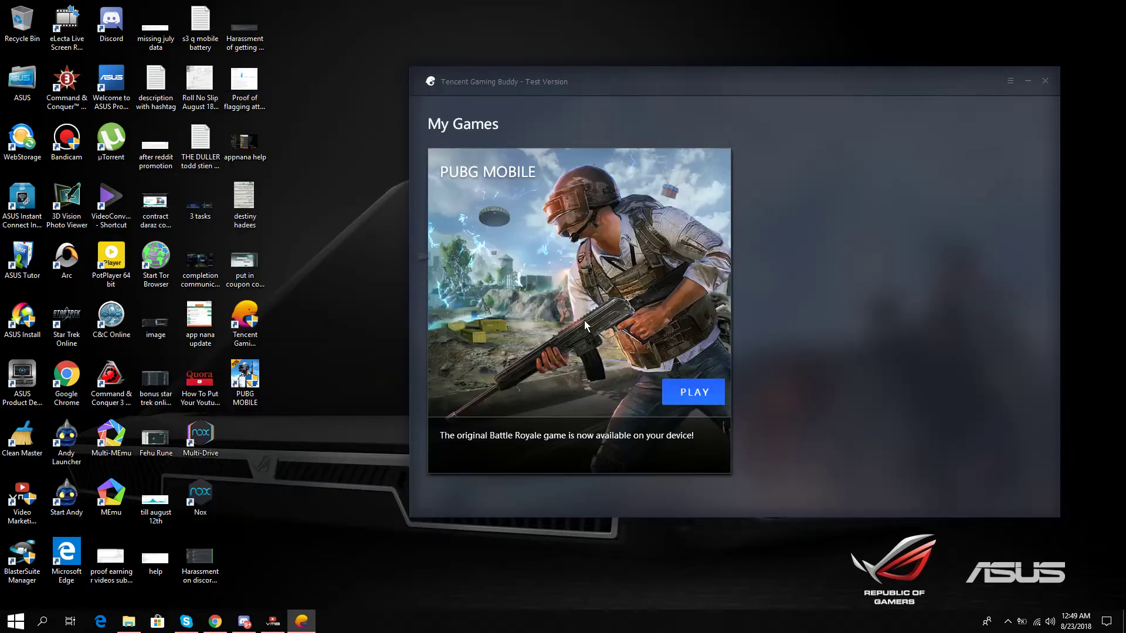
Launch PUBG MOBILE again from My Games and maximize the emulator window
left_click(677, 392)
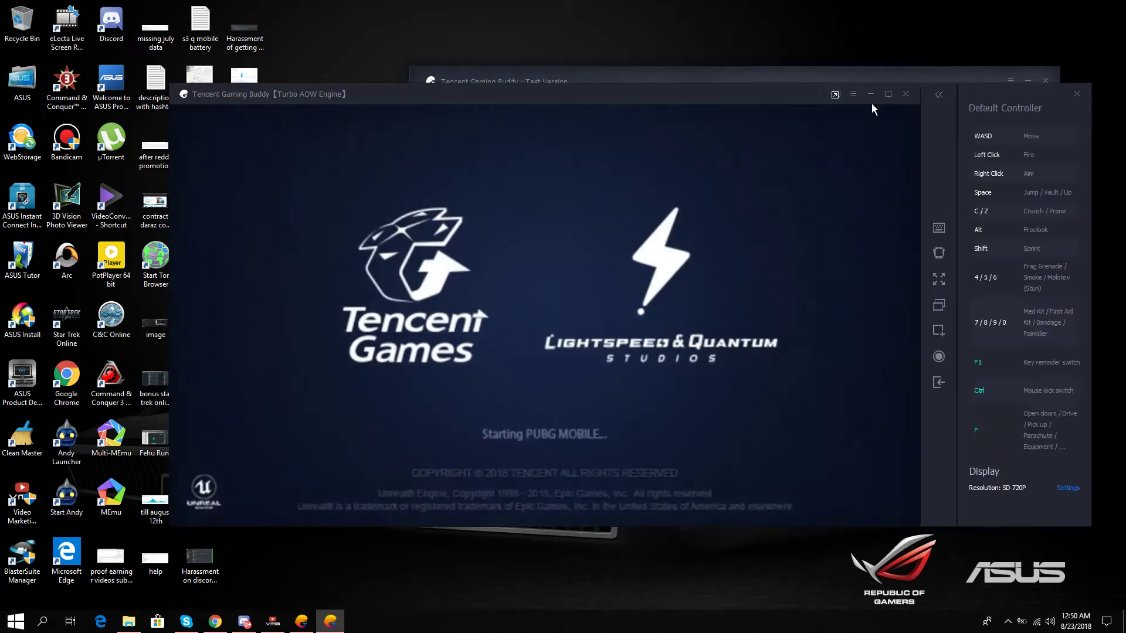
left_click(890, 95)
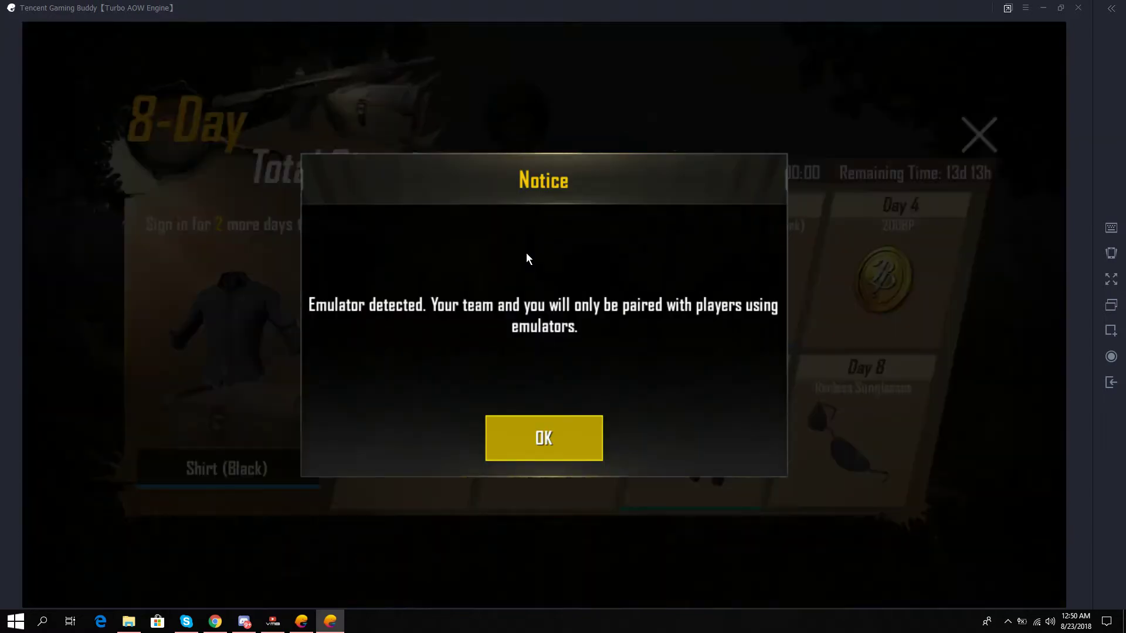
Dismiss the Emulator detected notice, the 8-Day Sign-ins and Weekly Login Rewards screens, and the overlay
left_click(572, 443)
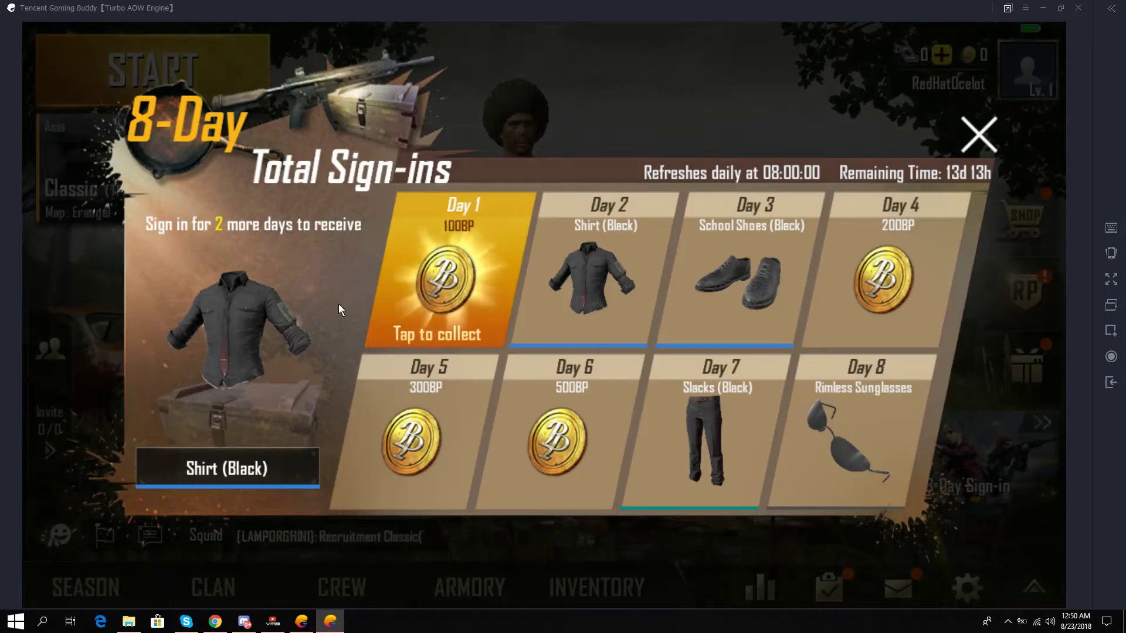
left_click(982, 142)
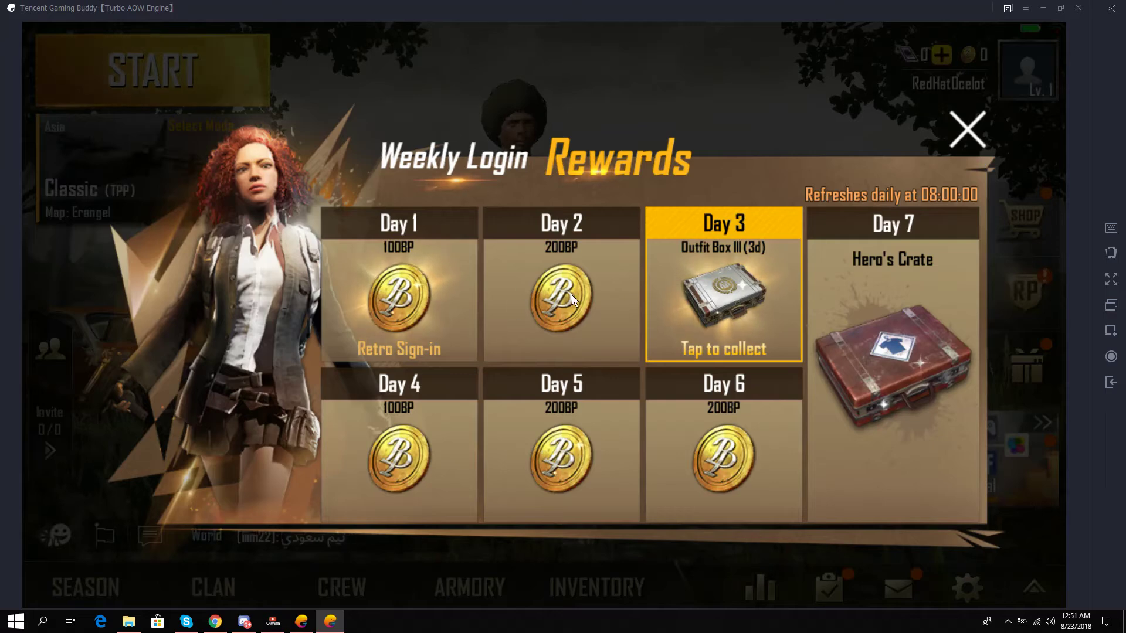
left_click(962, 136)
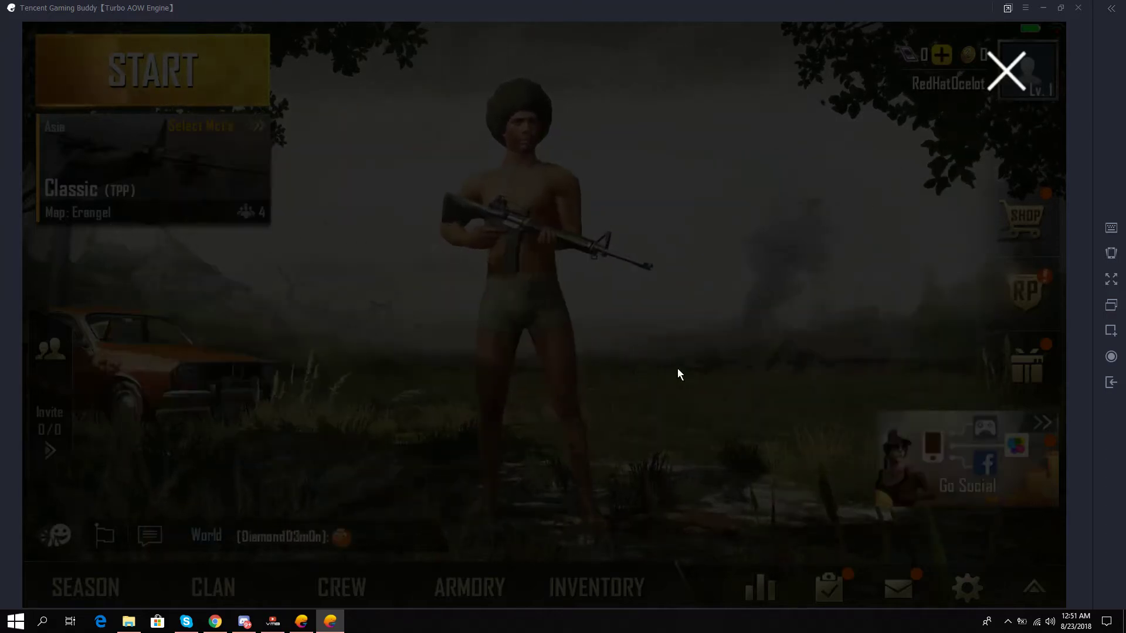
left_click(1020, 63)
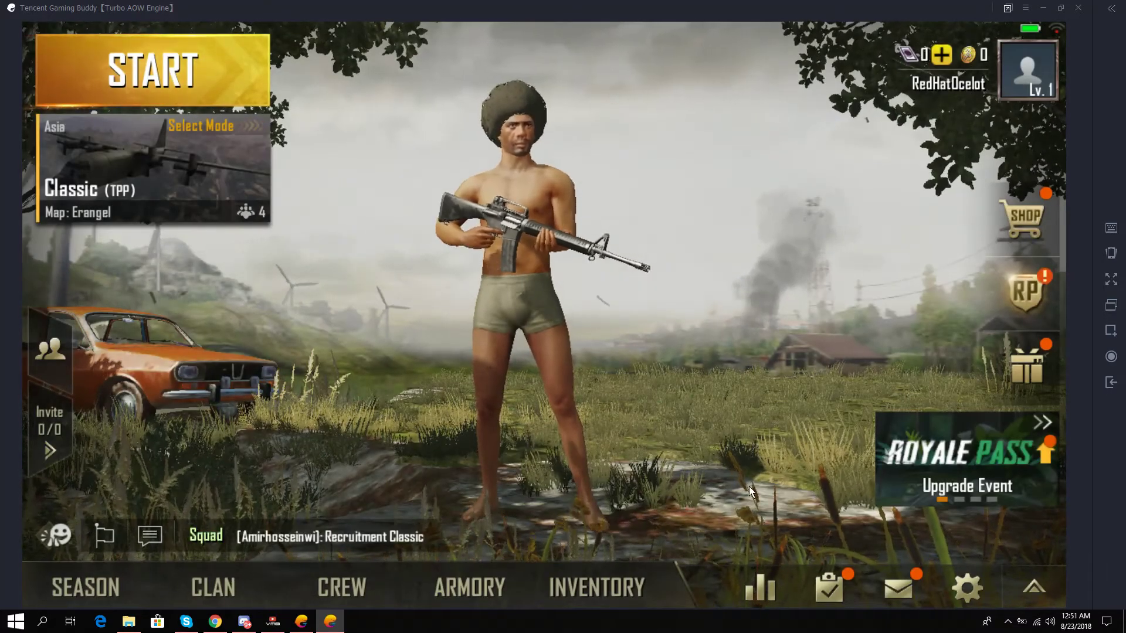
Start a Classic match and walk forward to follow a squad teammate on the spawn island
left_click(211, 93)
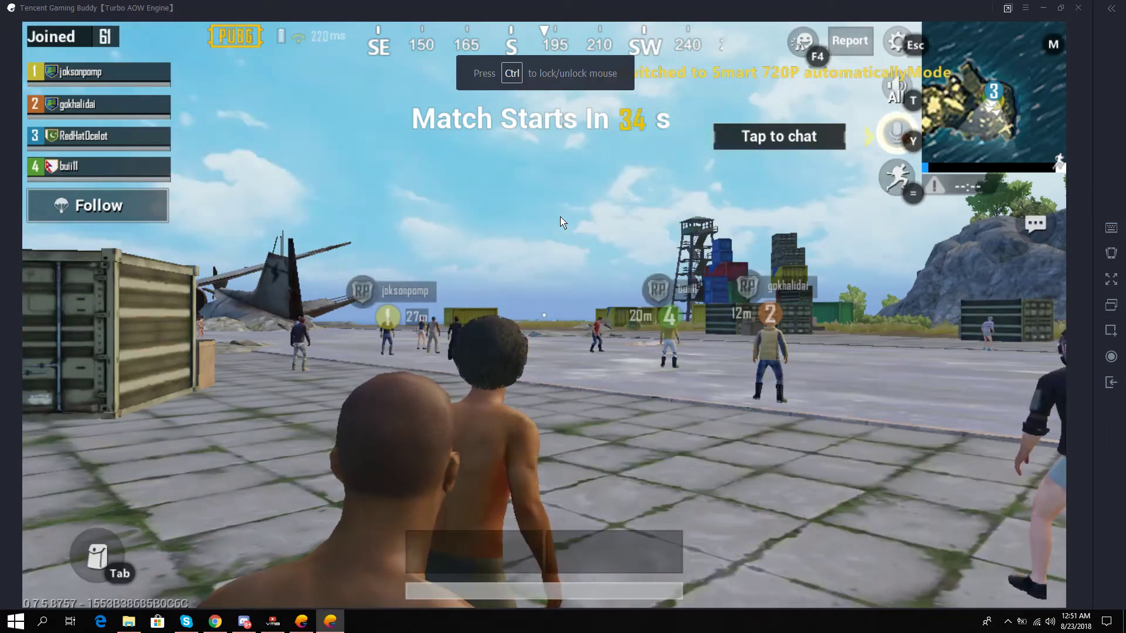
left_click_drag(562, 221, 434, 265)
key("w")
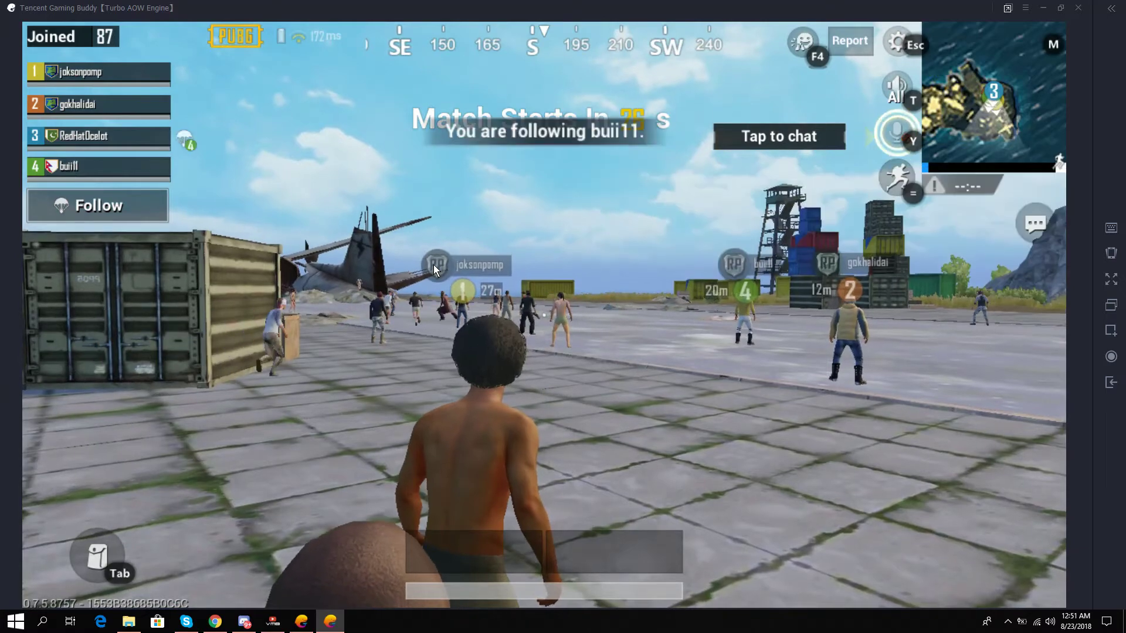
key("w")
key("w")
Look around toward the plane wreck and walk toward the tower and containers
left_click_drag(435, 264, 282, 273)
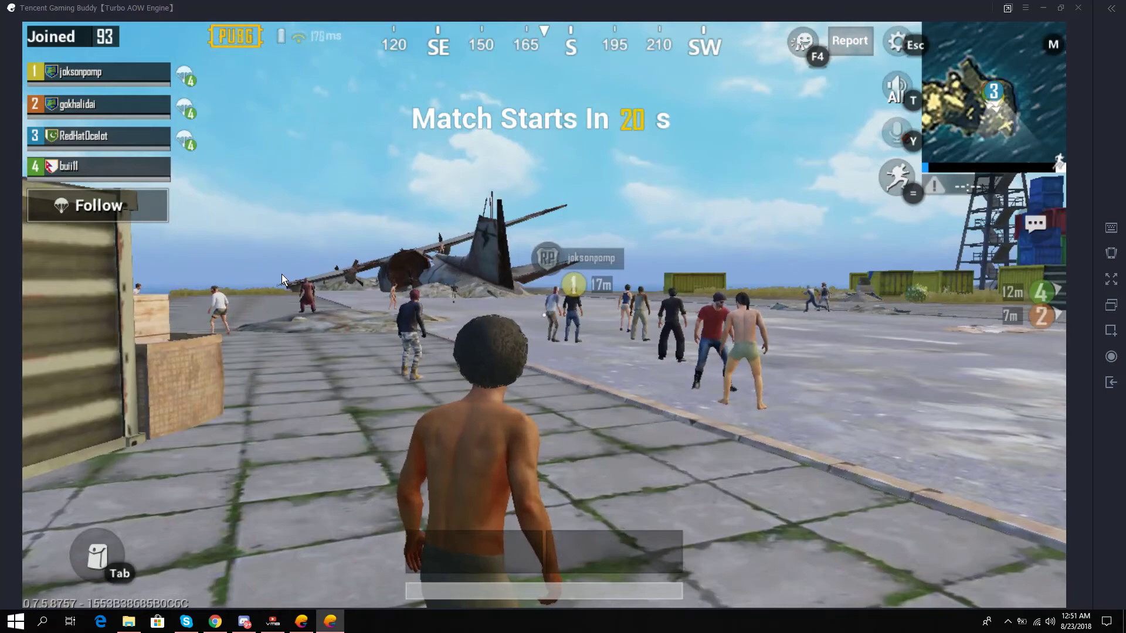
left_click_drag(282, 274, 694, 230)
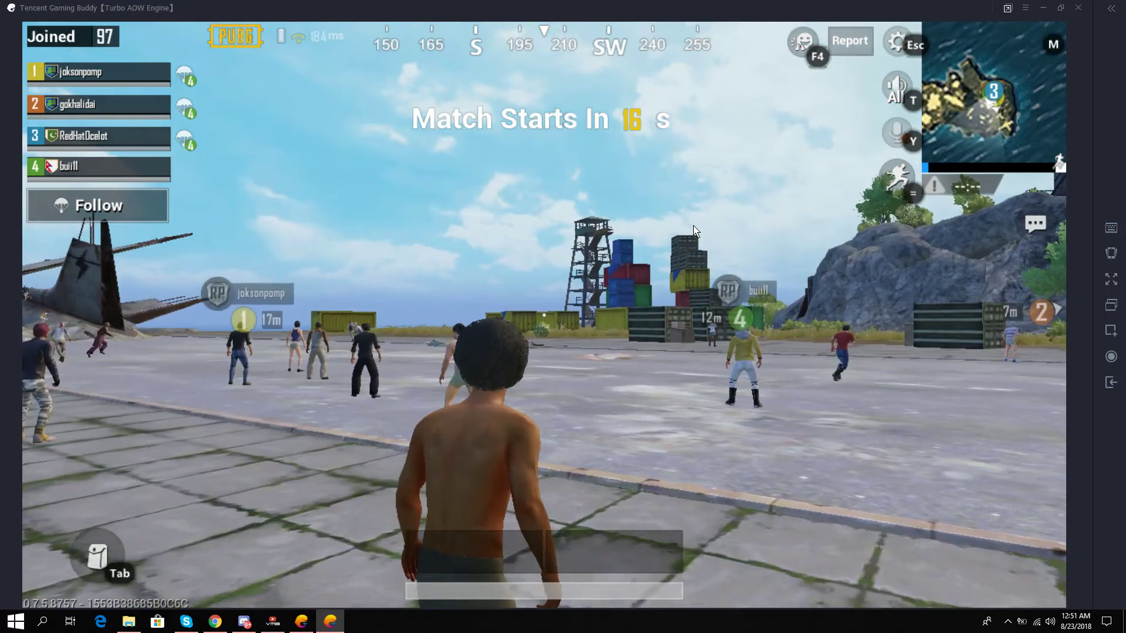
key("w")
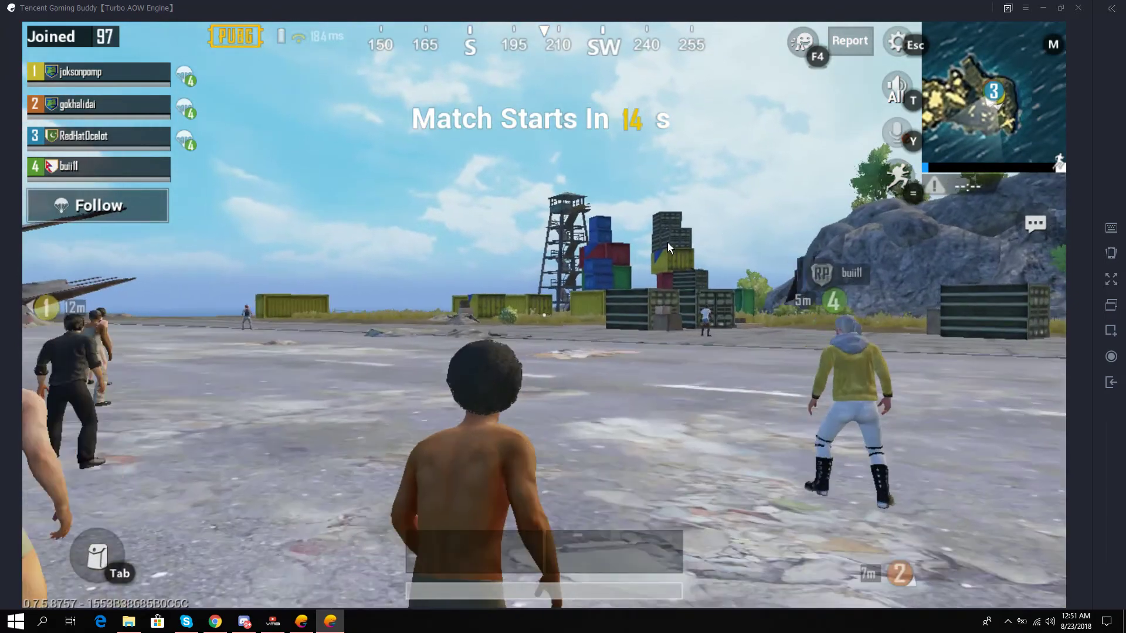
left_click_drag(667, 242, 321, 232)
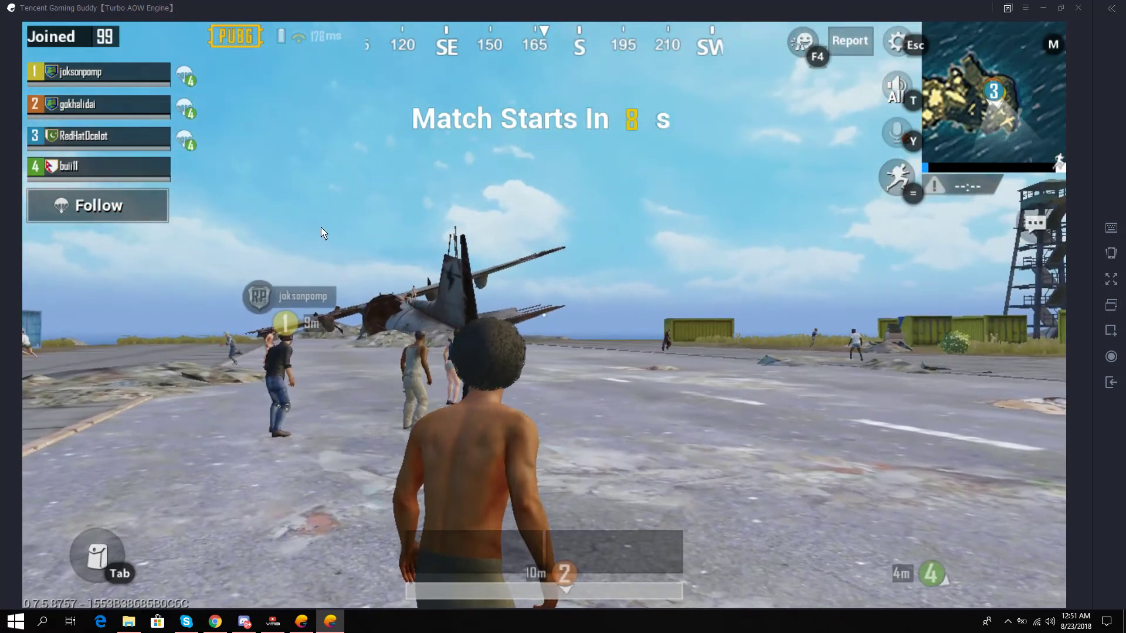